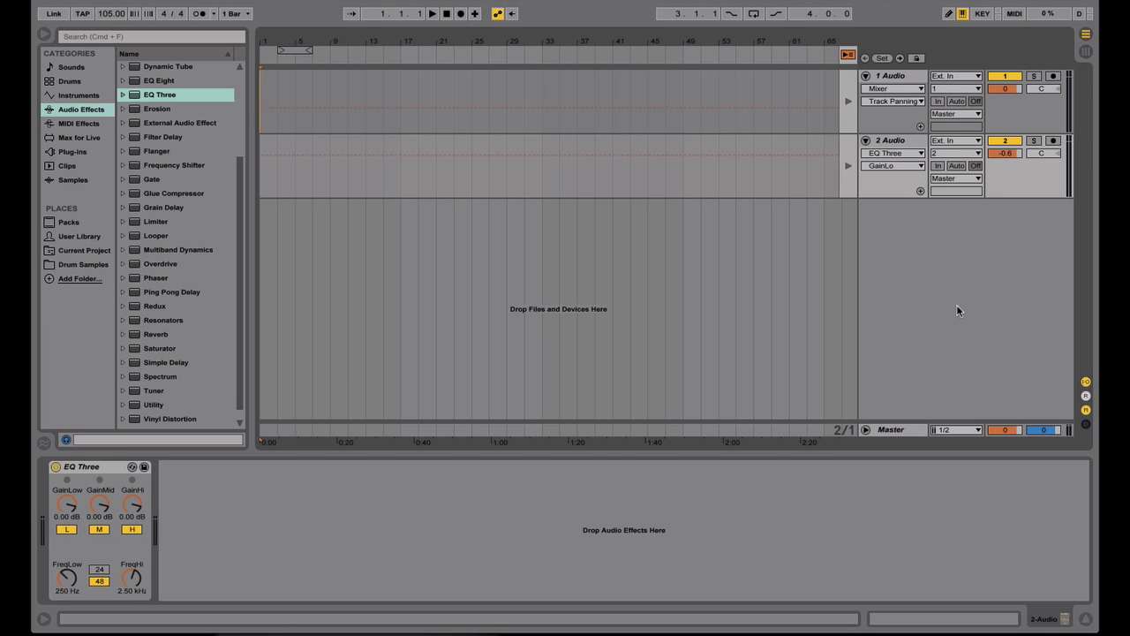
- Flip between Arrangement and Session View with the selector buttons and Tab, finishing in Session View
left_click(1086, 52)
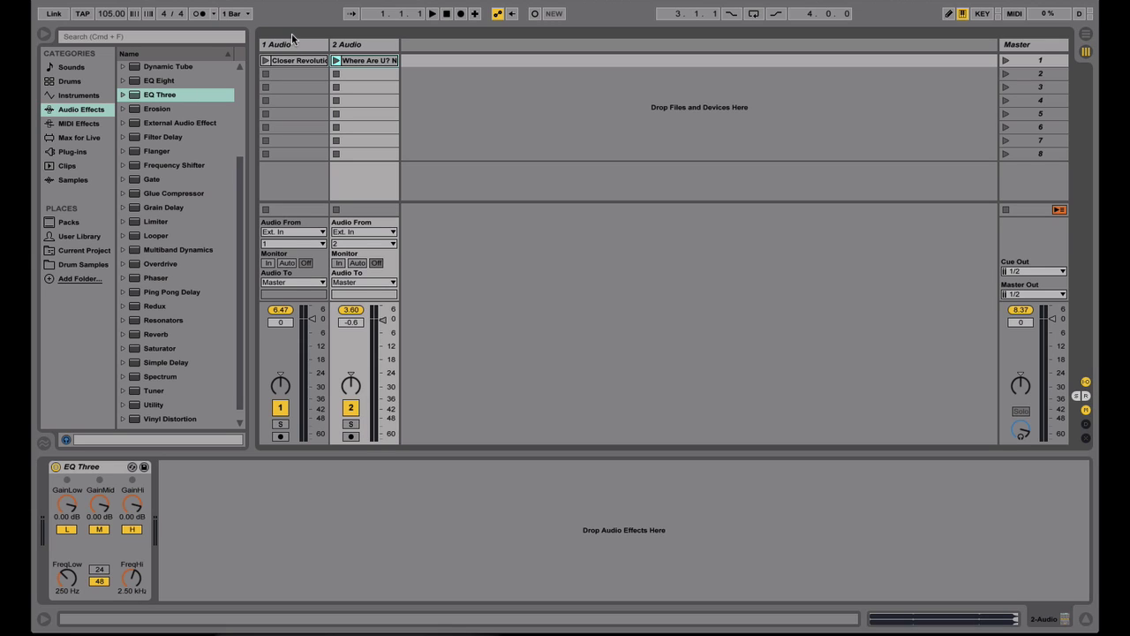
left_click(1086, 37)
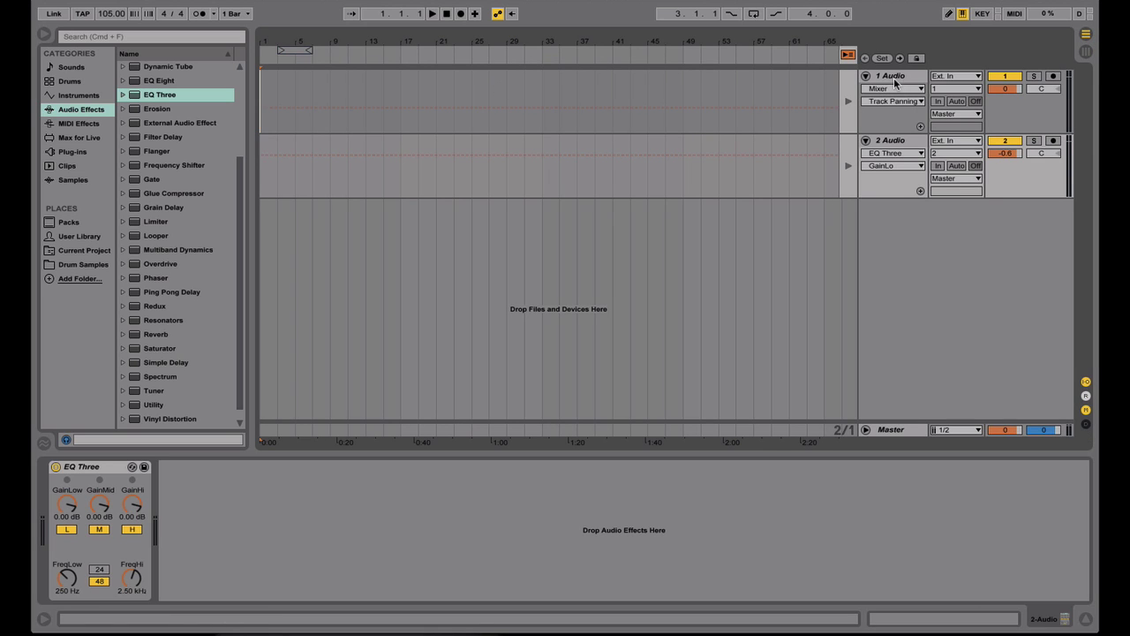
left_click(1086, 51)
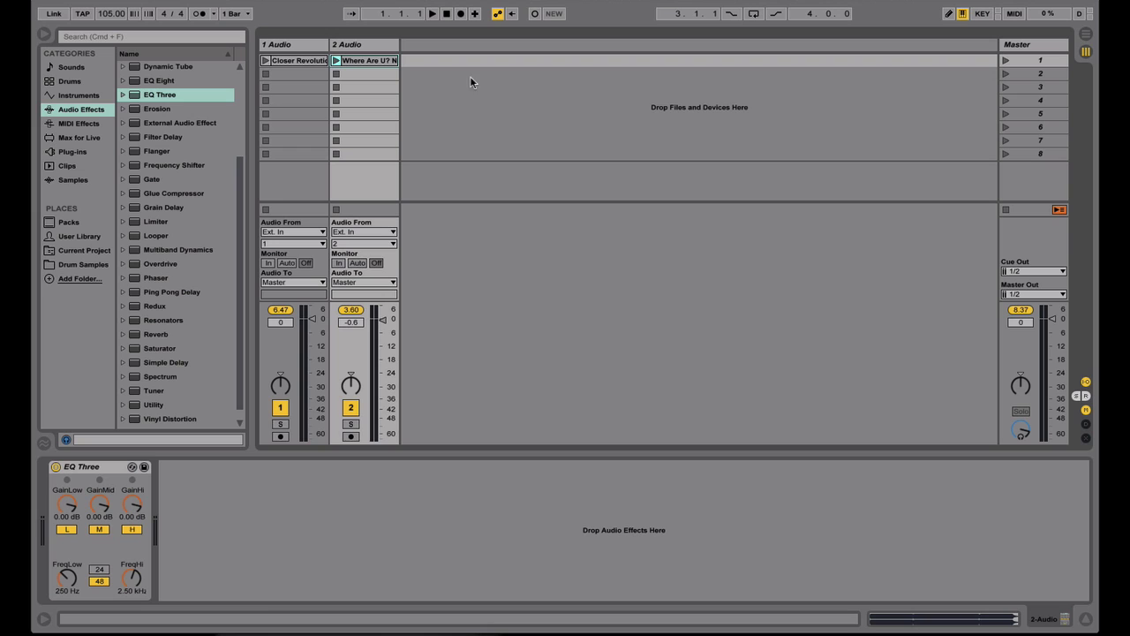
key("Tab")
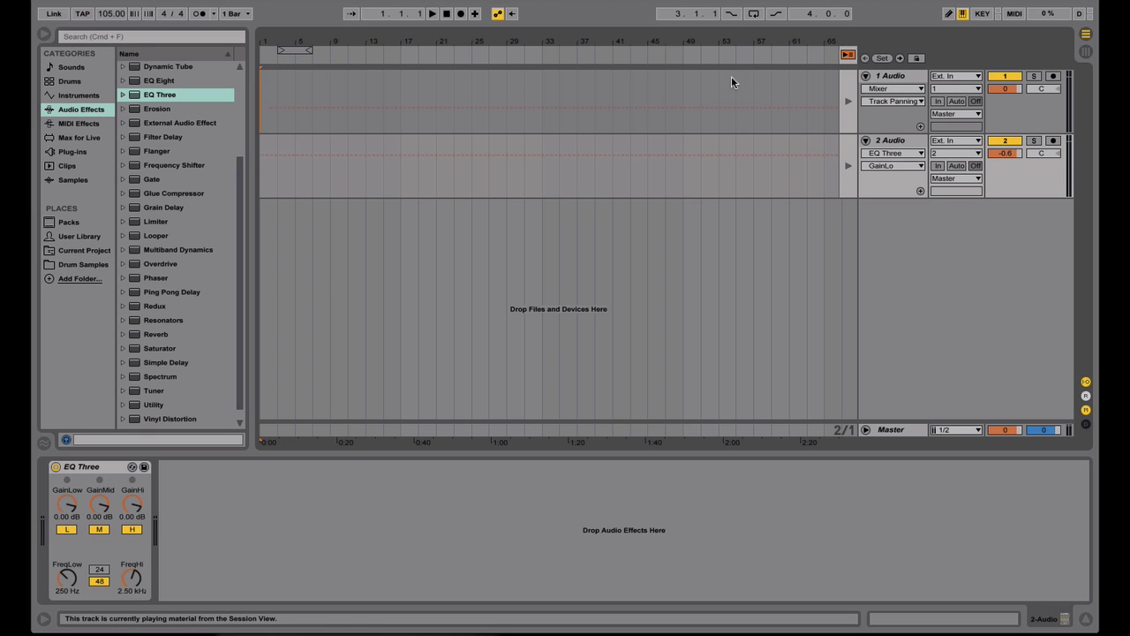
key("Tab")
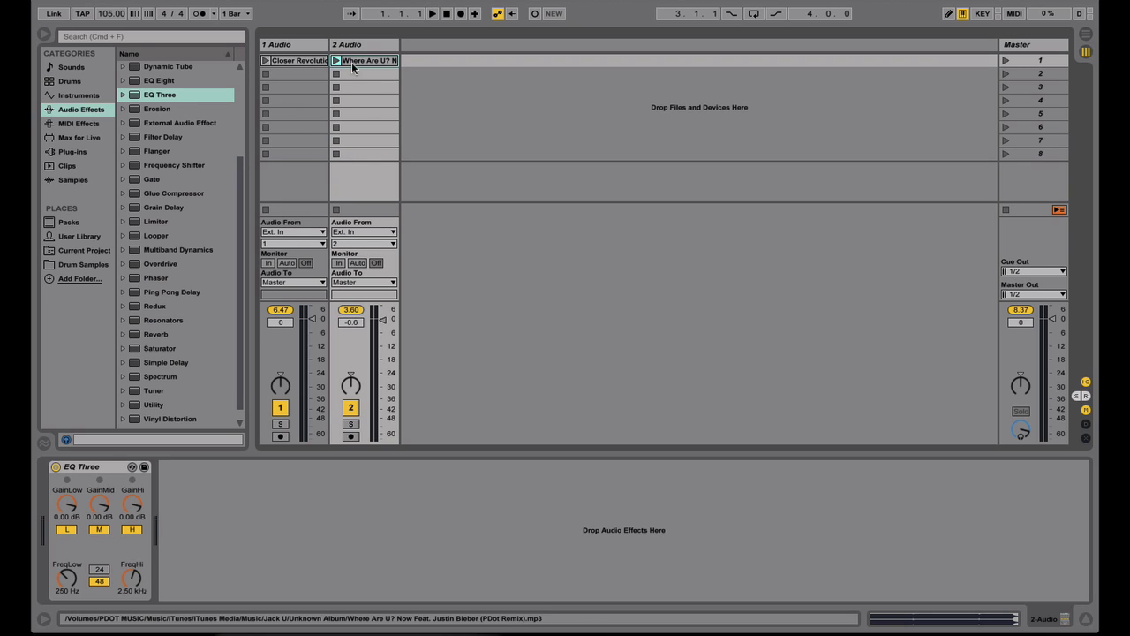
- Move the Where Are U? Now clip into 1 Audio's second slot, below Closer Revolution
left_click_drag(352, 61, 299, 74)
left_click(298, 64)
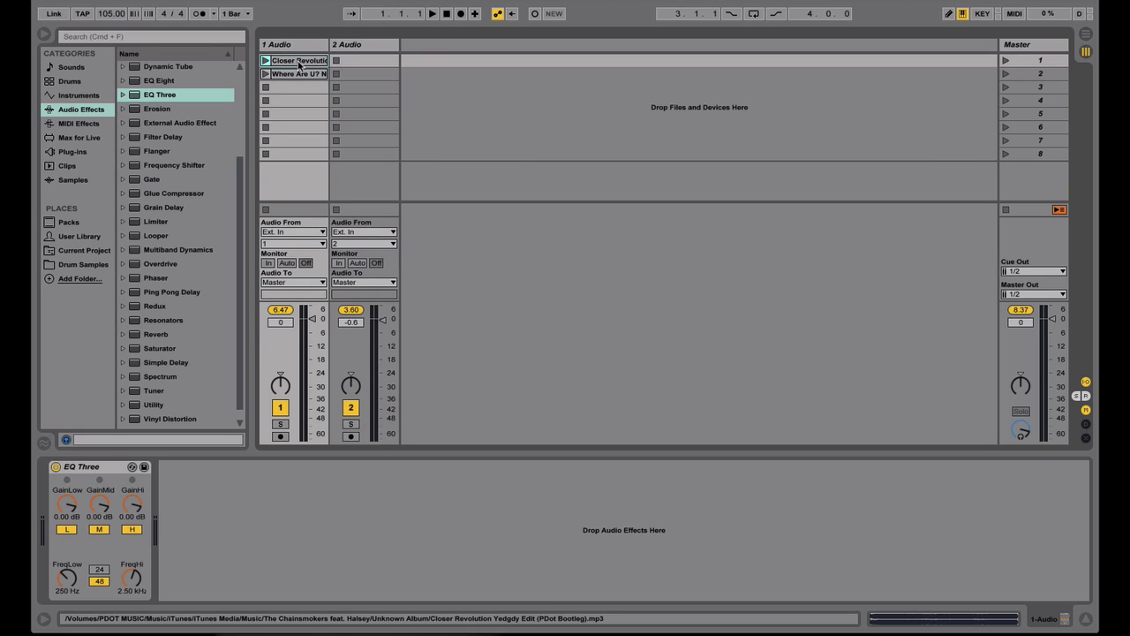
left_click(299, 74)
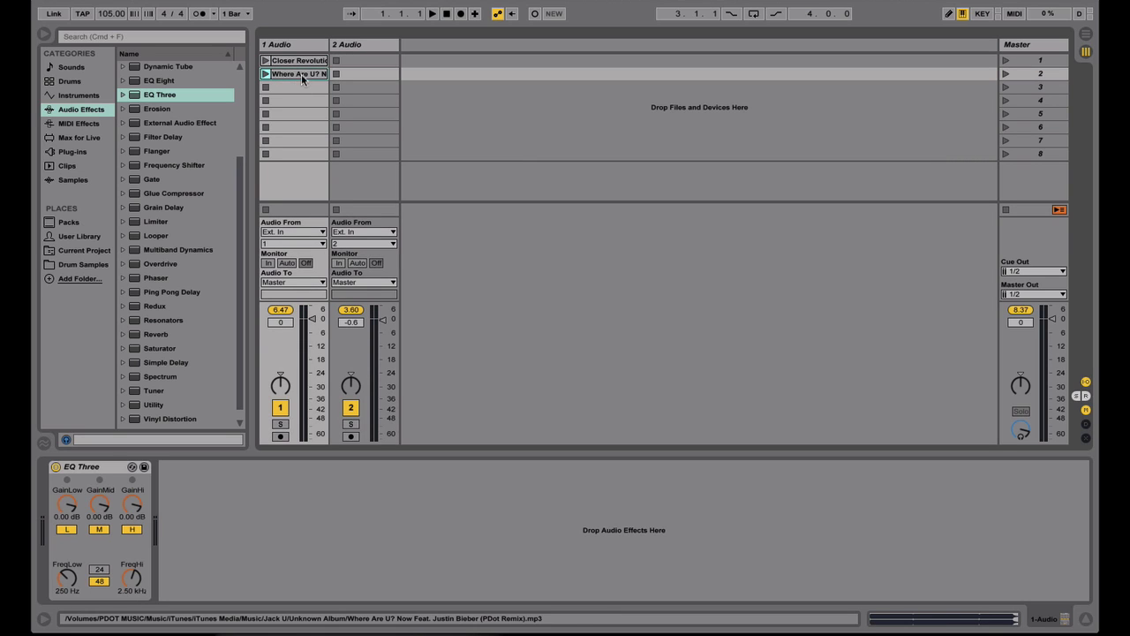
mouse_move(301, 74)
left_mouse_down()
mouse_move(292, 115)
mouse_move(301, 74)
left_mouse_up()
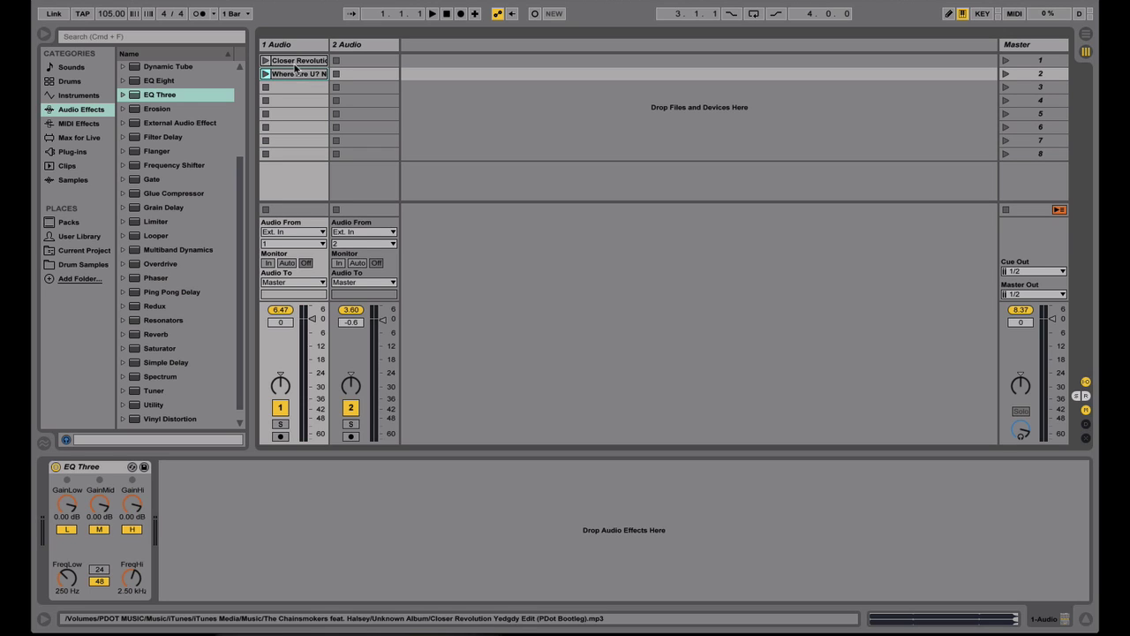
mouse_move(286, 73)
left_mouse_down()
mouse_move(290, 89)
mouse_move(279, 75)
left_mouse_up()
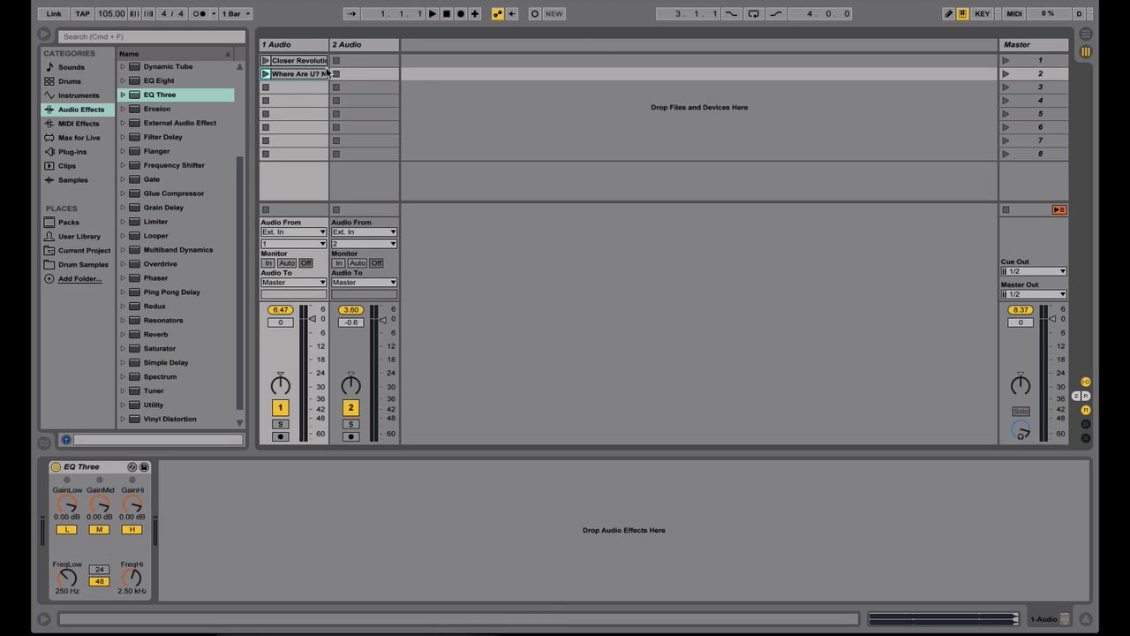
left_click_drag(304, 73, 367, 61)
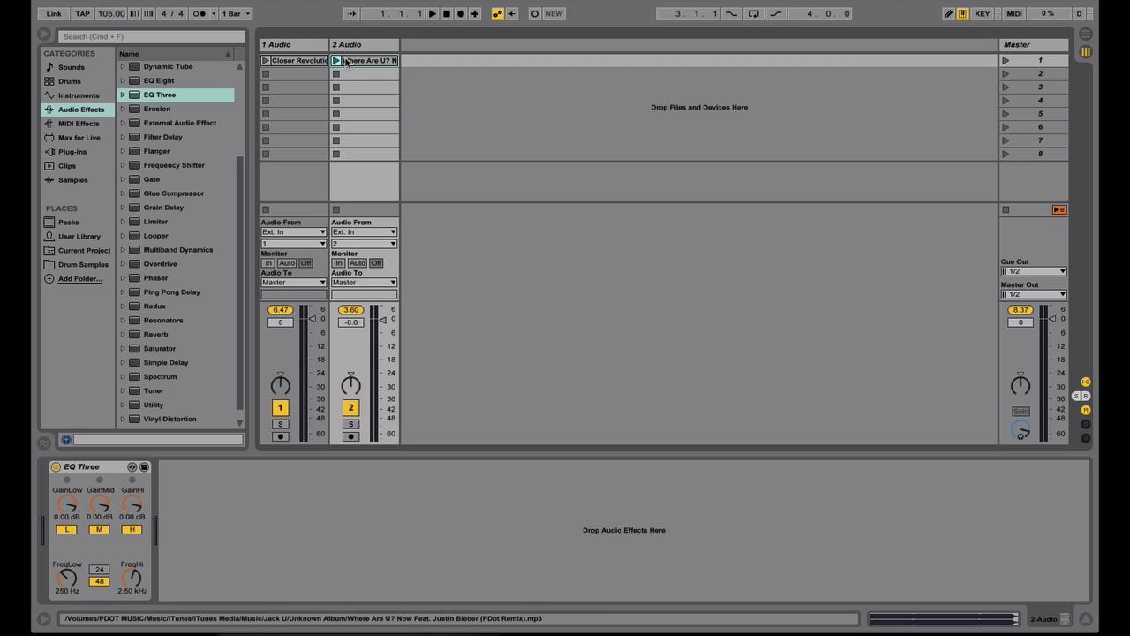
mouse_move(354, 60)
left_mouse_down()
mouse_move(296, 77)
mouse_move(356, 64)
left_mouse_up()
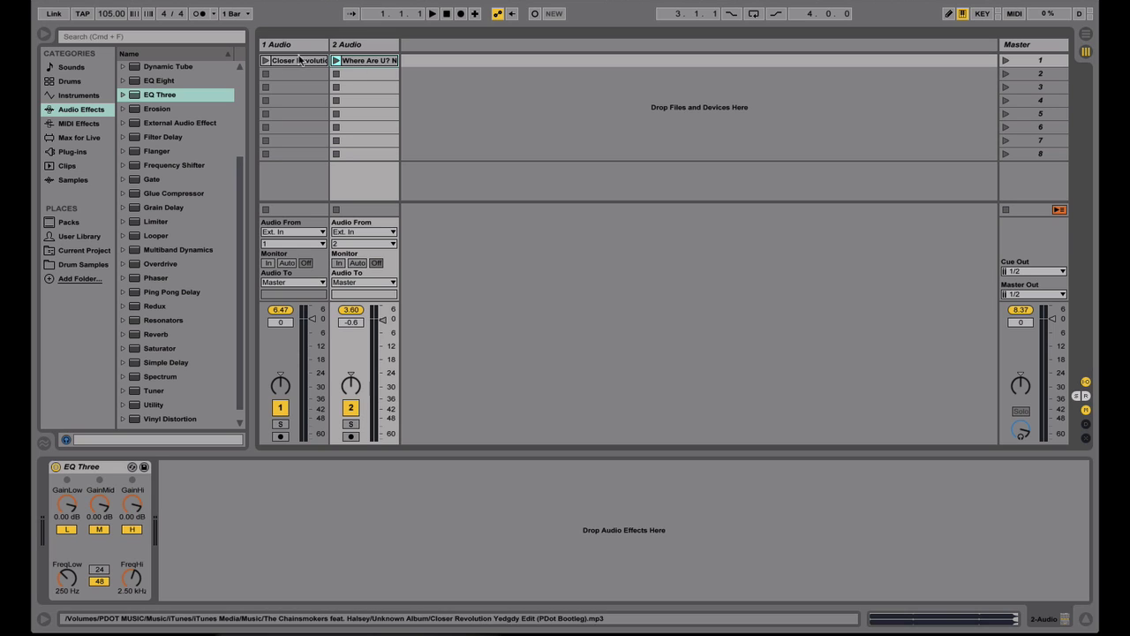
- Return Where Are U? Now to 2 Audio's first slot, then try 1 Audio's volume and pan
left_click_drag(364, 61, 298, 76)
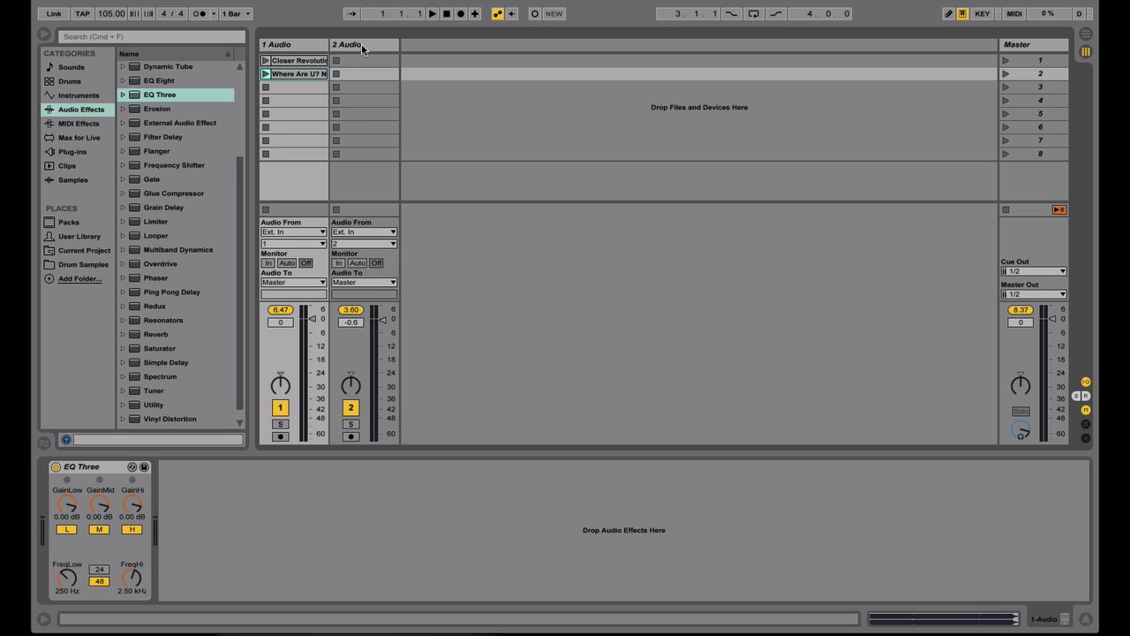
left_click_drag(321, 74, 363, 60)
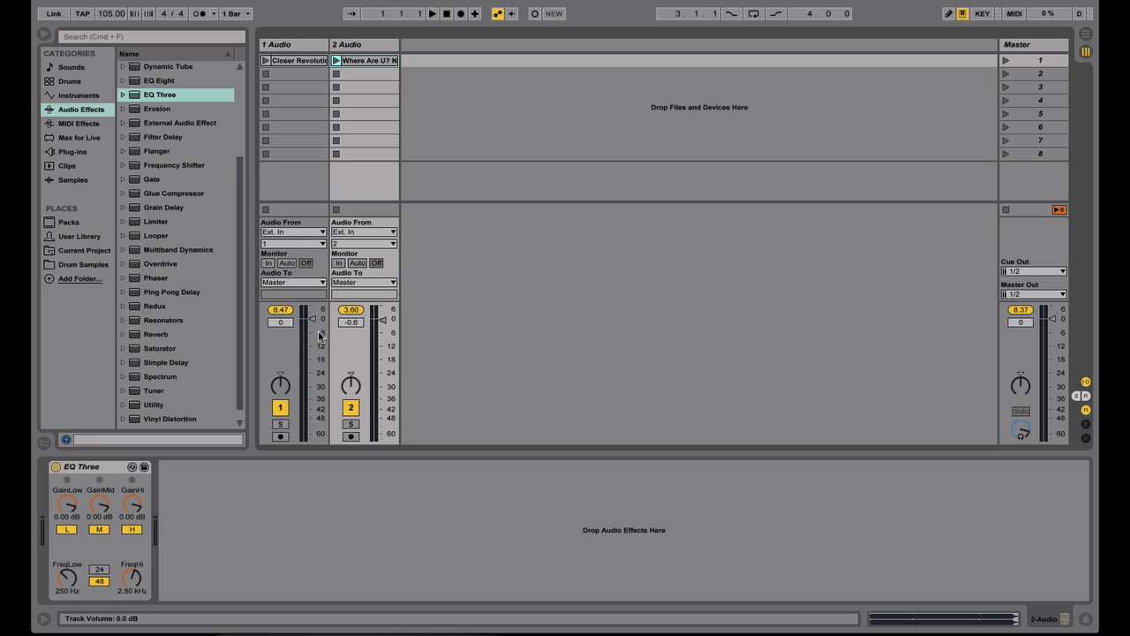
mouse_move(311, 318)
left_mouse_down()
mouse_move(311, 401)
mouse_move(311, 319)
left_mouse_up()
left_click(306, 183)
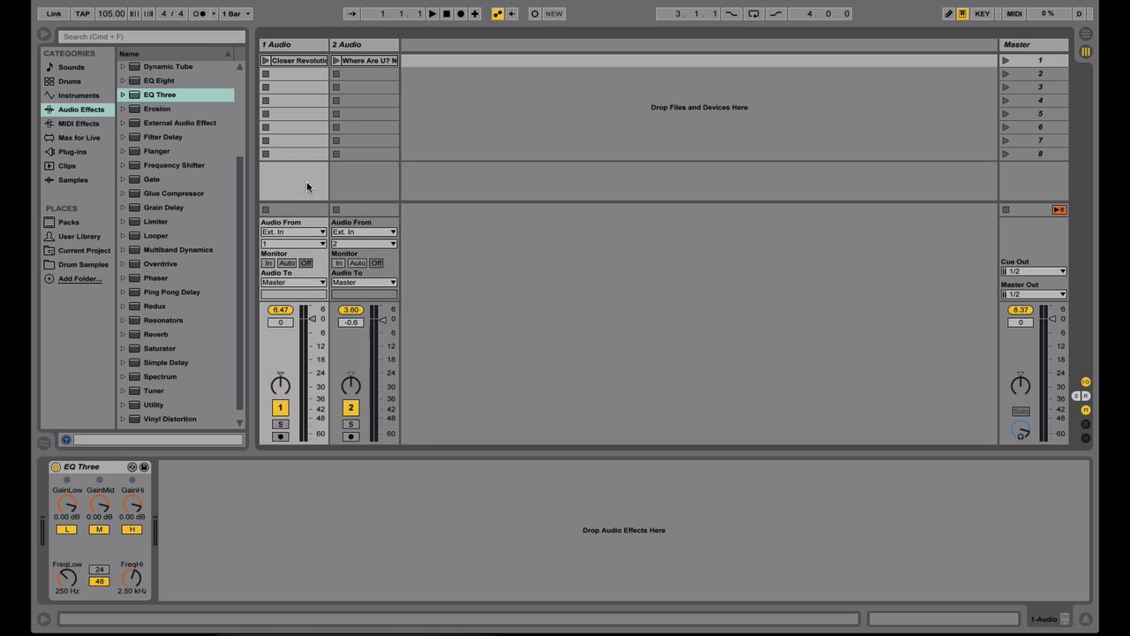
left_click_drag(280, 384, 283, 346)
left_click(262, 502)
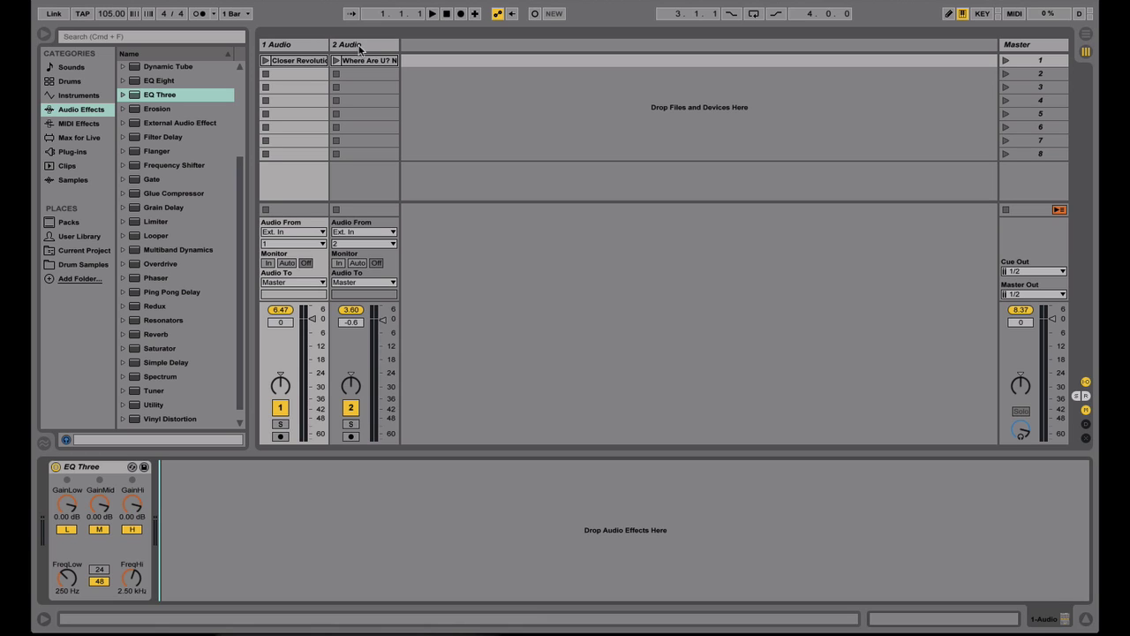
- Read each clip's Seg. BPM: Closer Revolution at 95 BPM, Where Are U? Now at 100 BPM
left_click(320, 46)
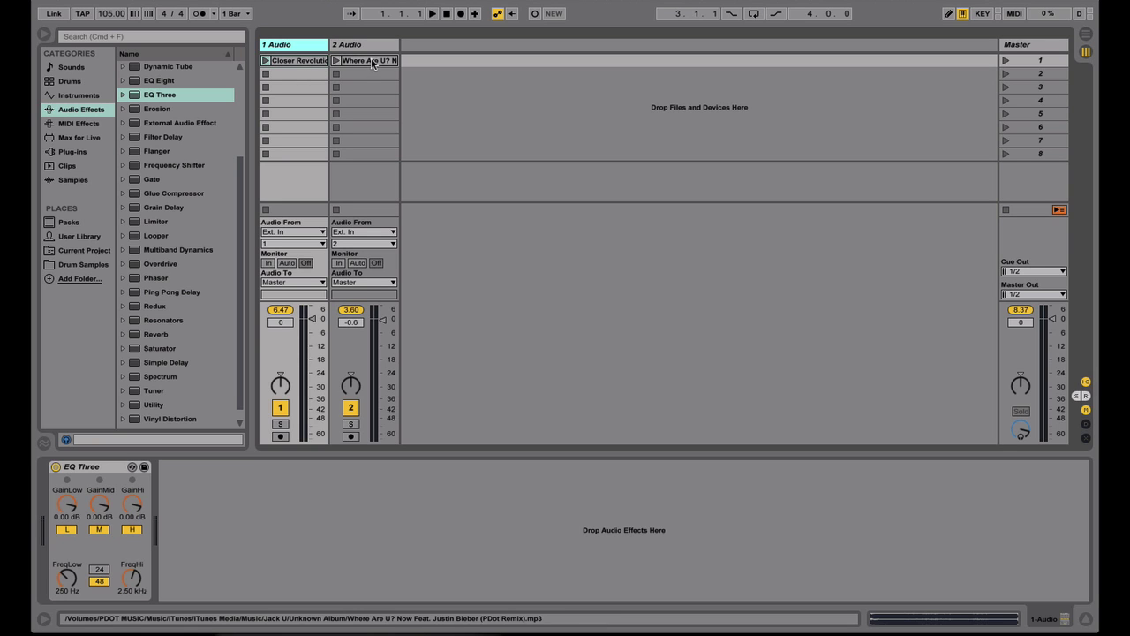
left_click(302, 62)
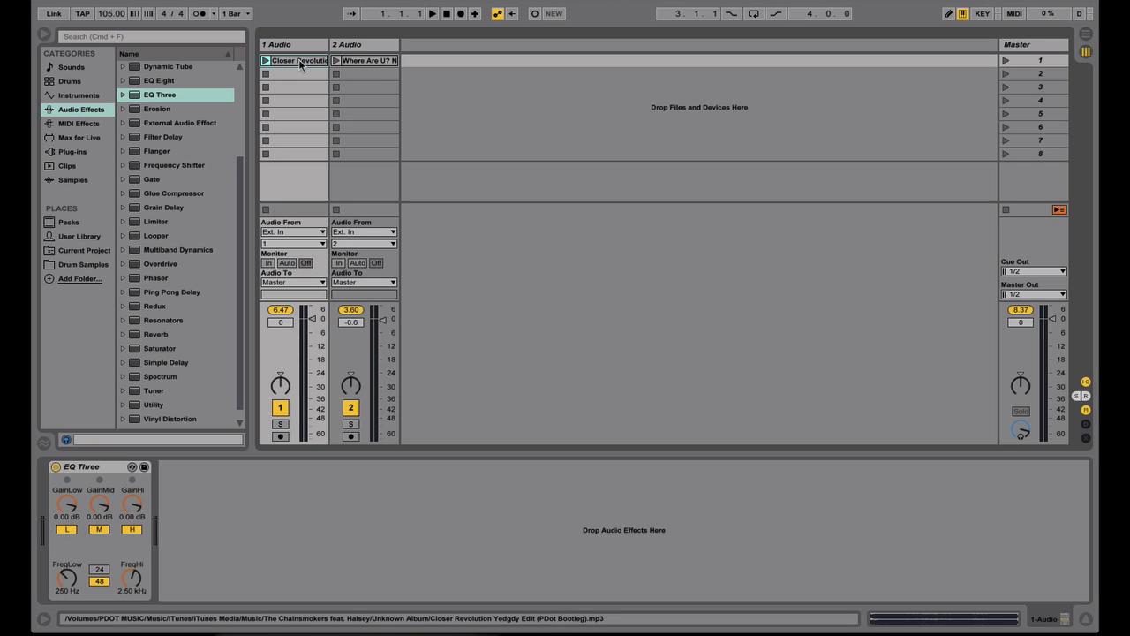
double_click(298, 61)
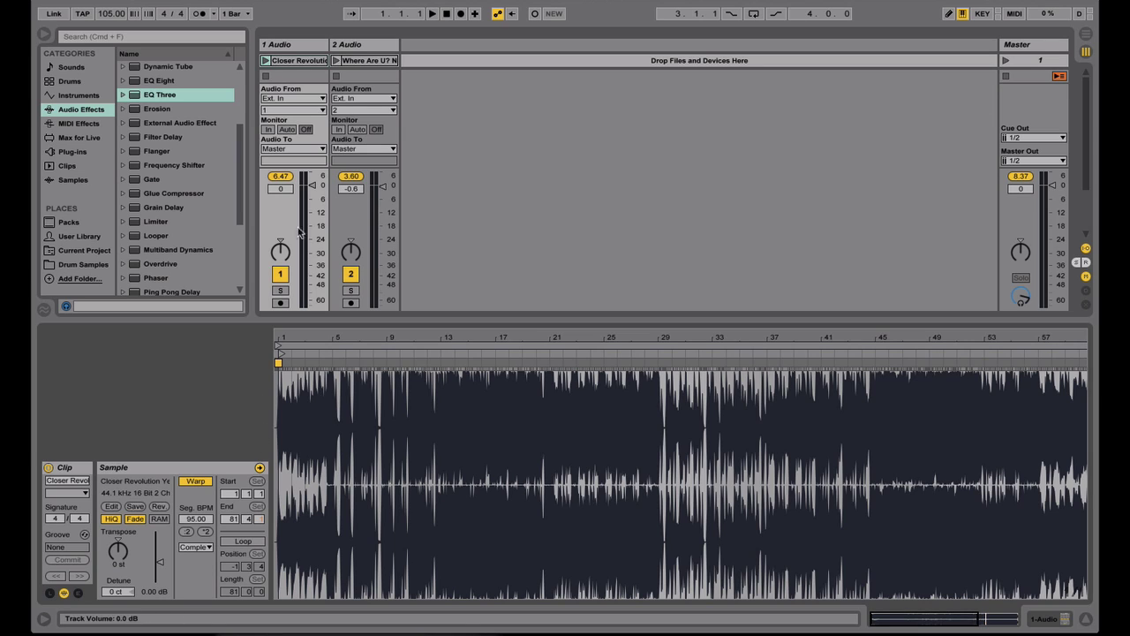
left_click(368, 62)
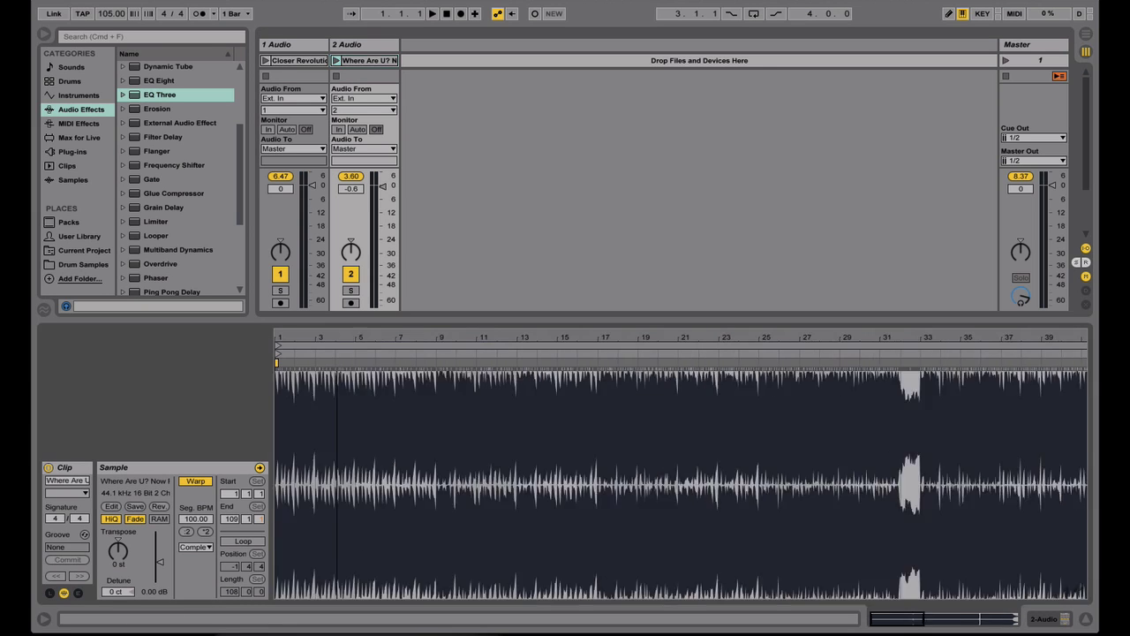
double_click(346, 333)
left_click(294, 60)
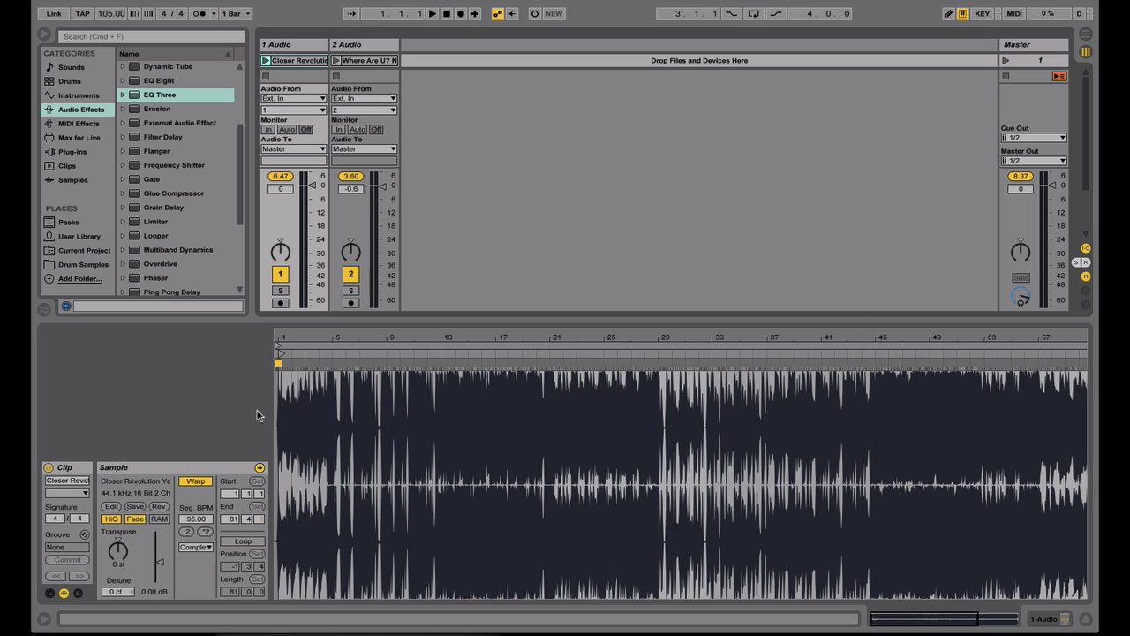
left_click(378, 60)
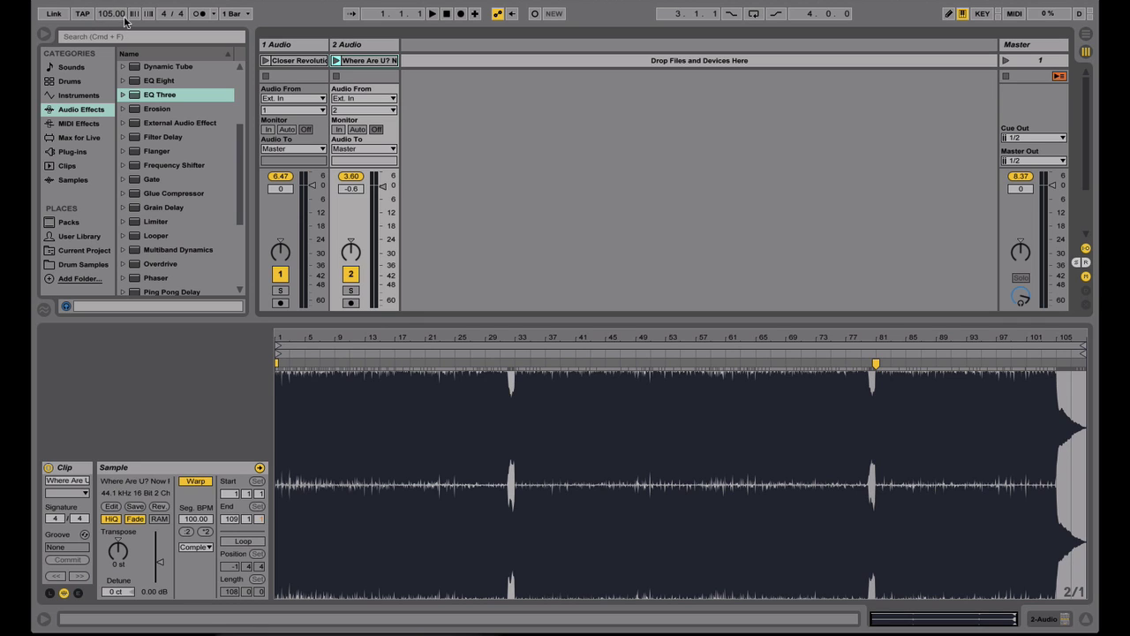
left_click(302, 61)
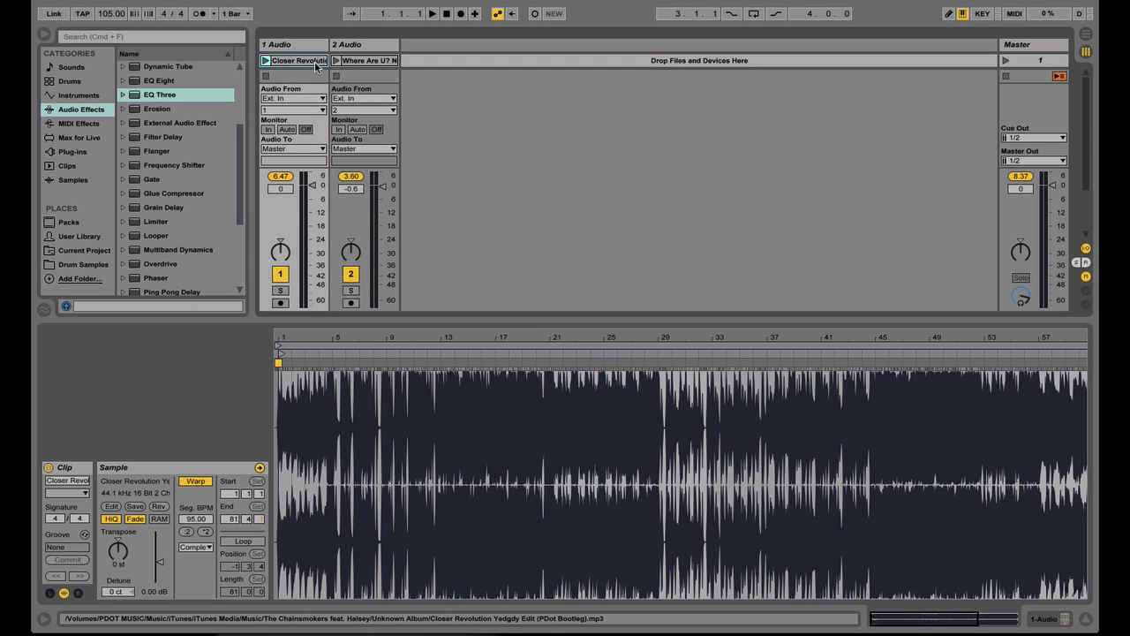
left_click(371, 61)
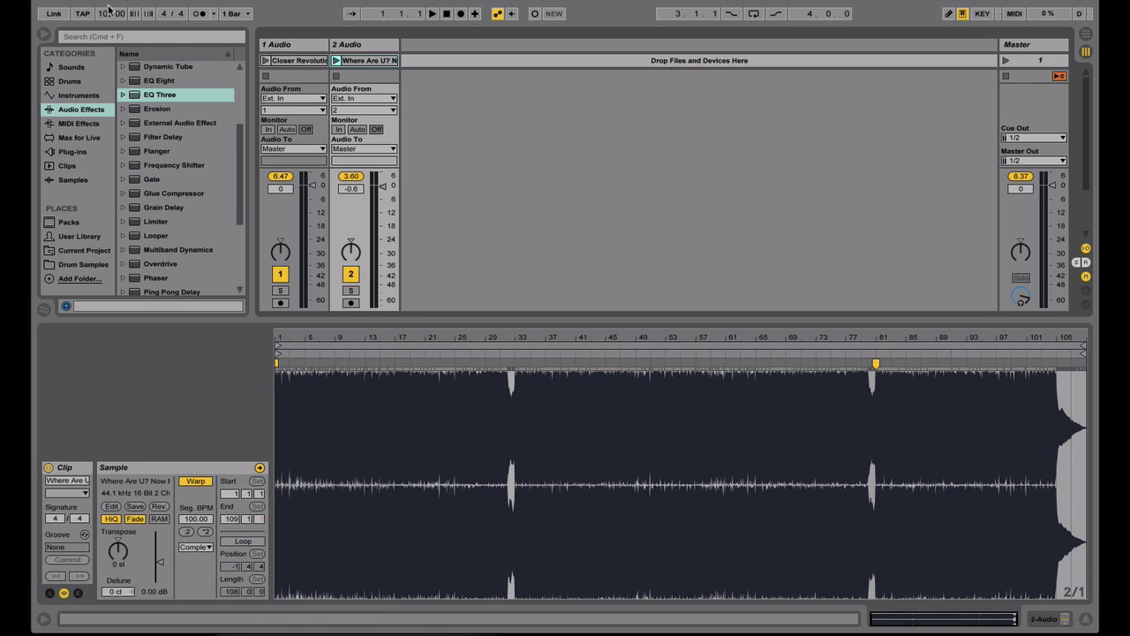
left_click(282, 61)
- Select tracks 1 and 2 and the Where Are U? Now clip, then view Global Quantization's 1 Bar setting
left_click(320, 74)
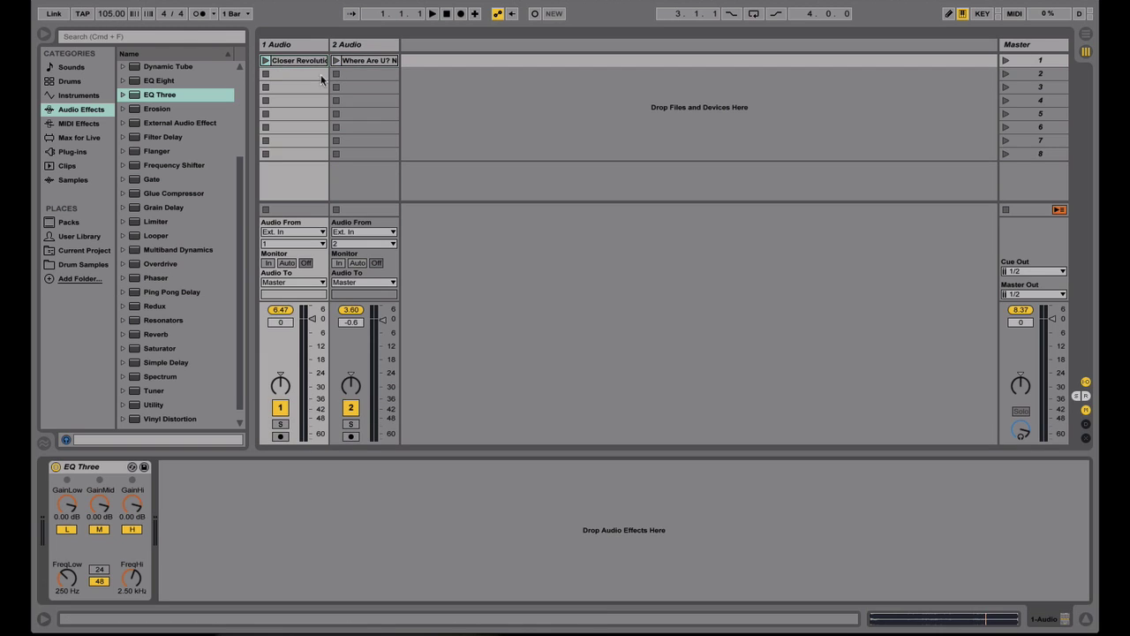
left_click(369, 46)
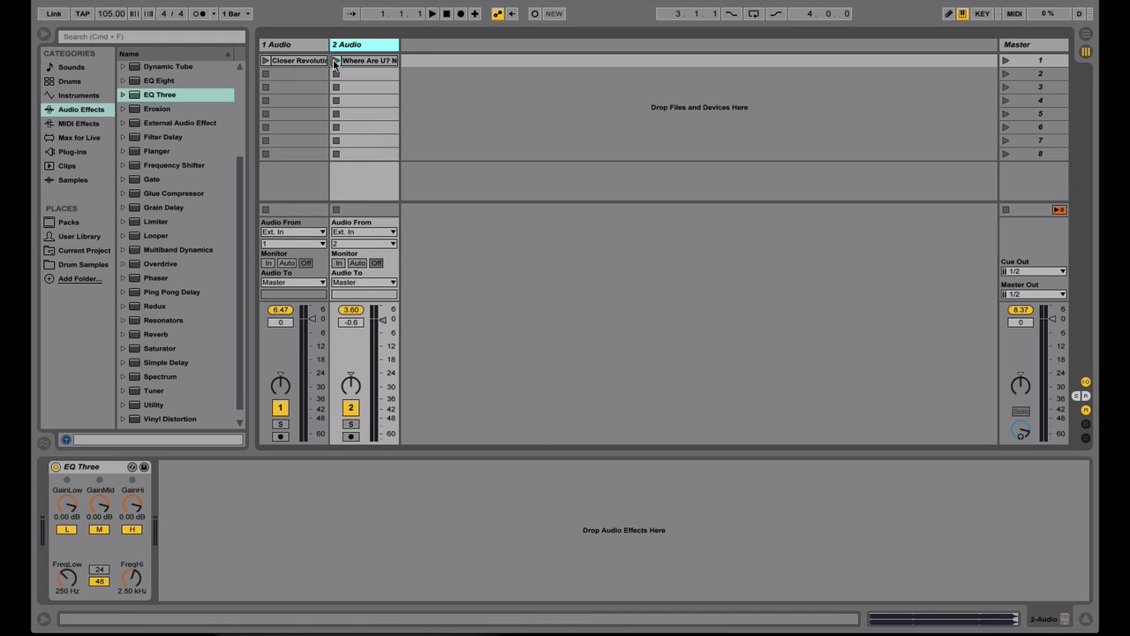
left_click(297, 46)
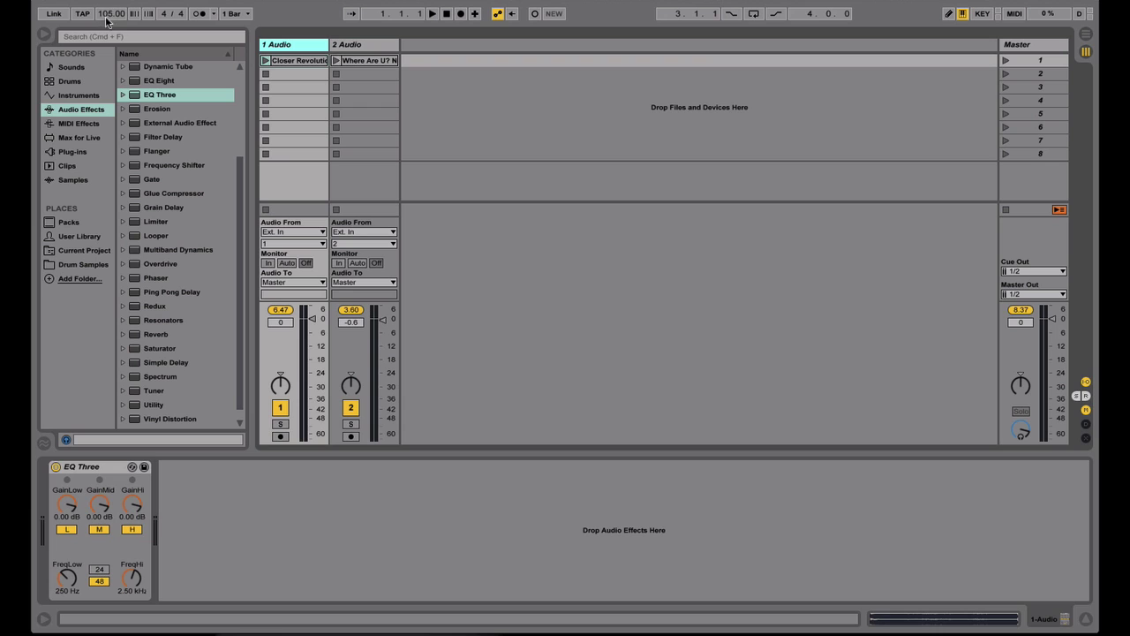
left_click(351, 46)
left_click(299, 46)
left_click(360, 61)
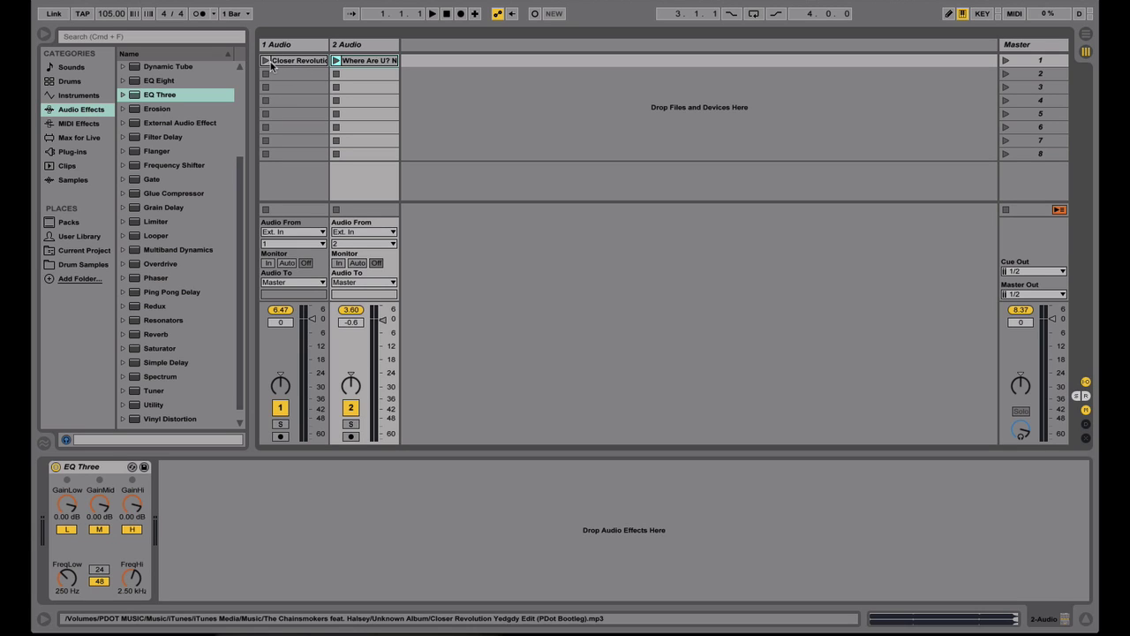
left_click(247, 13)
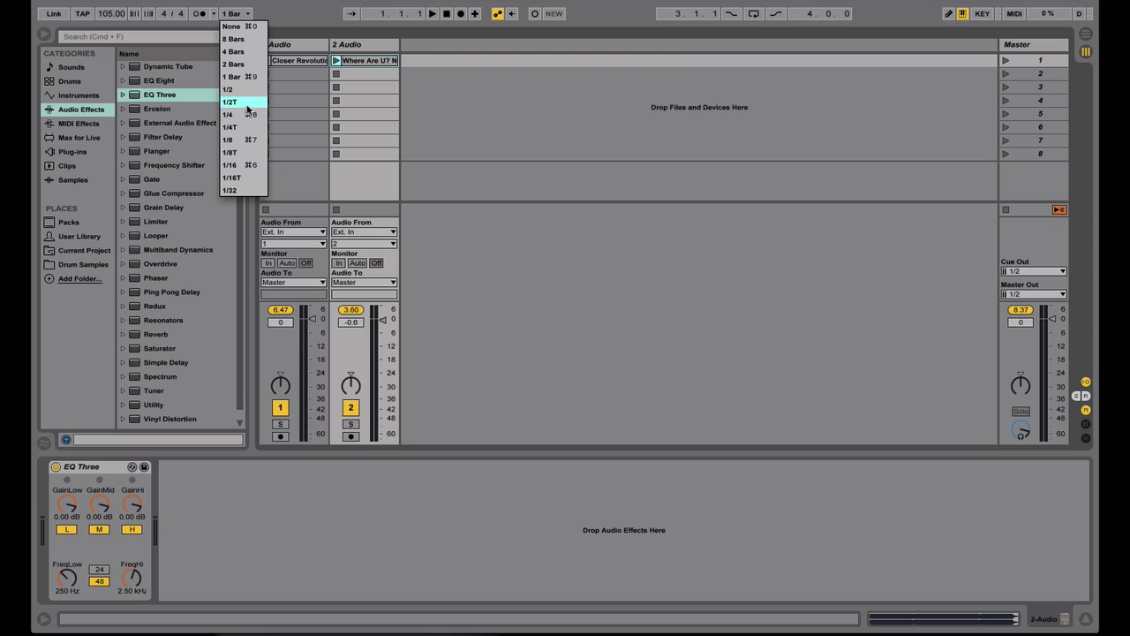
- Dismiss the Global Quantization menu, leaving it at 1 Bar
left_click(291, 23)
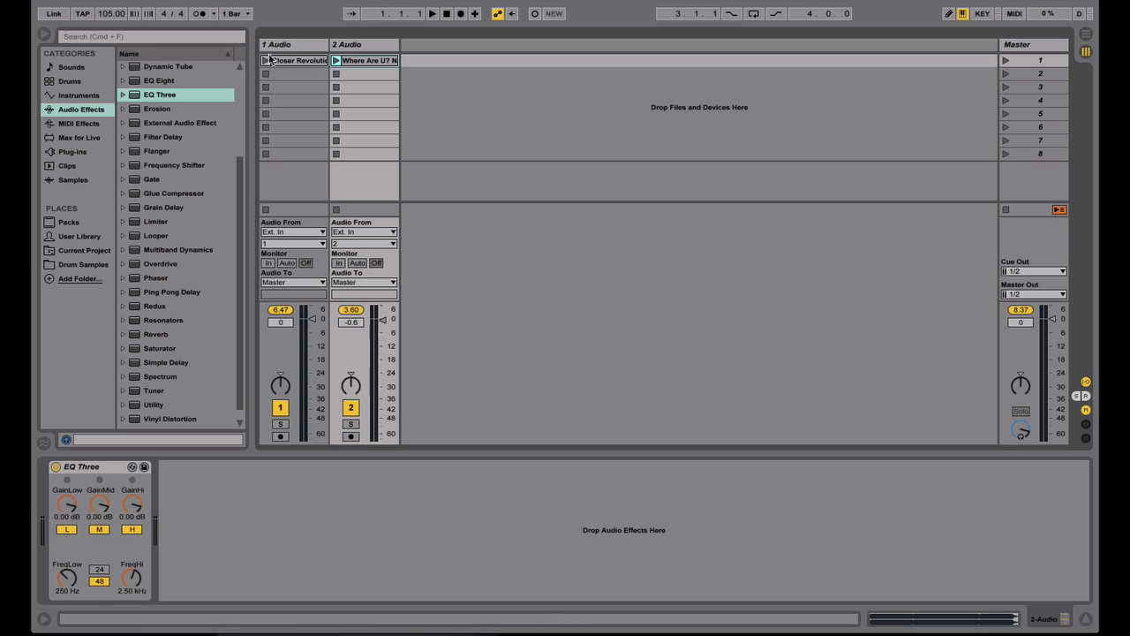
- Launch Where Are U? Now, then Closer Revolution in sync, stop both on bar lines, and halt playback
left_click(336, 61)
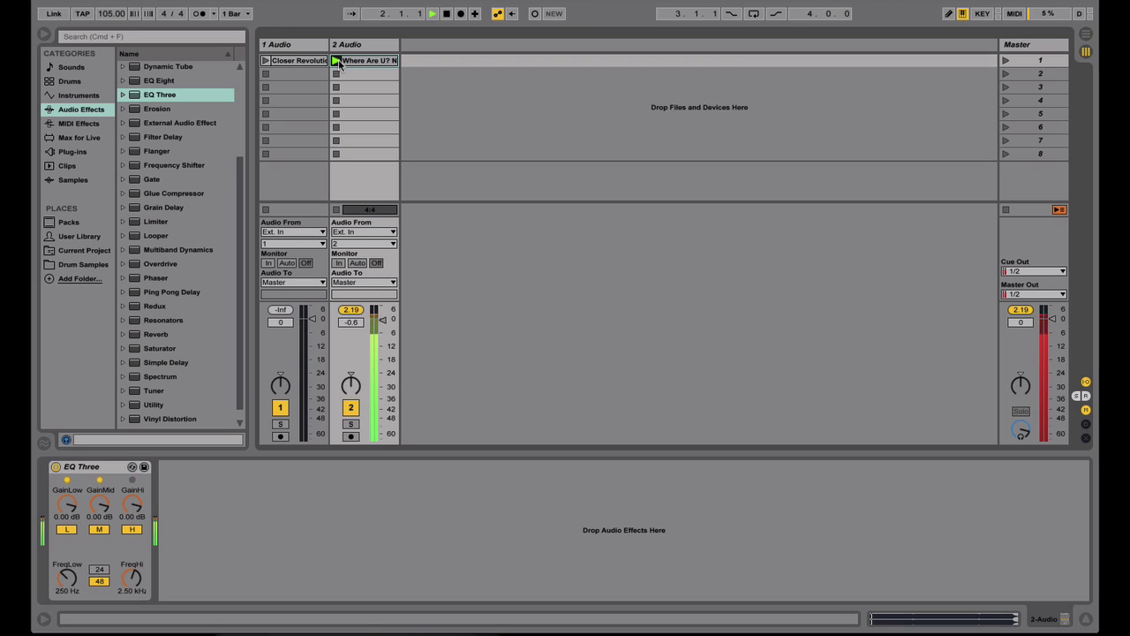
left_click(265, 61)
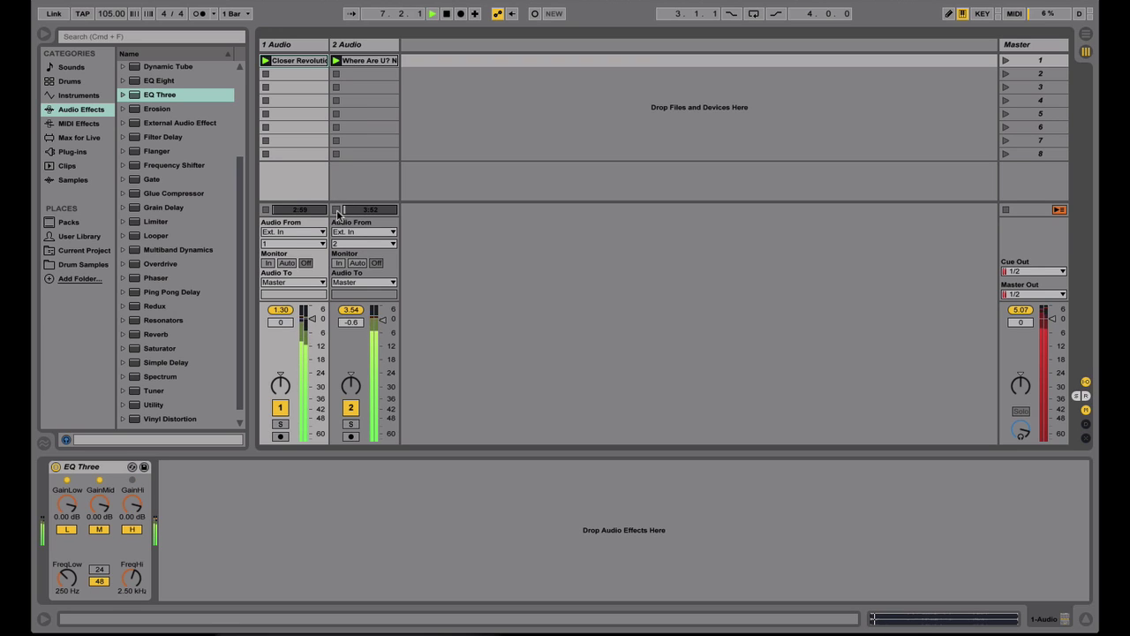
left_click(337, 75)
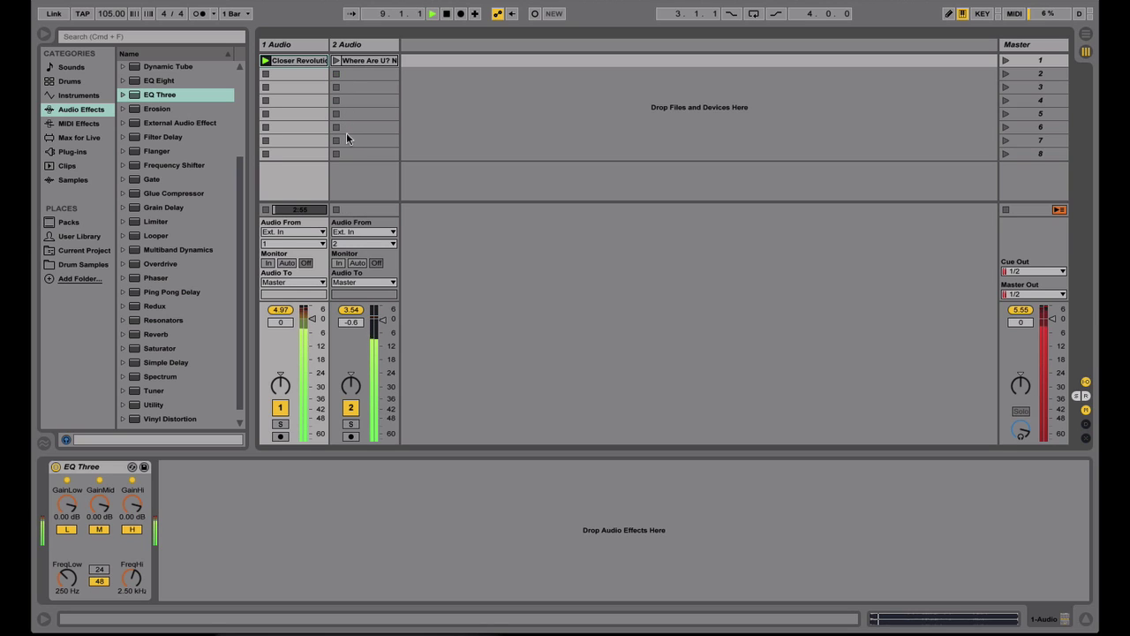
left_click(266, 210)
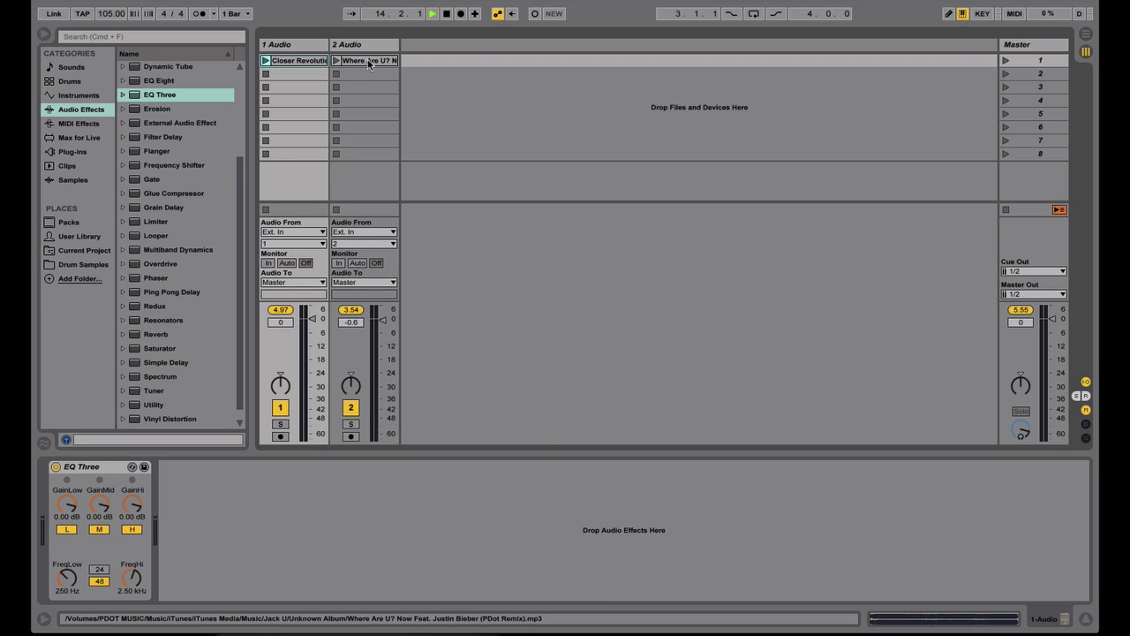
left_click(447, 14)
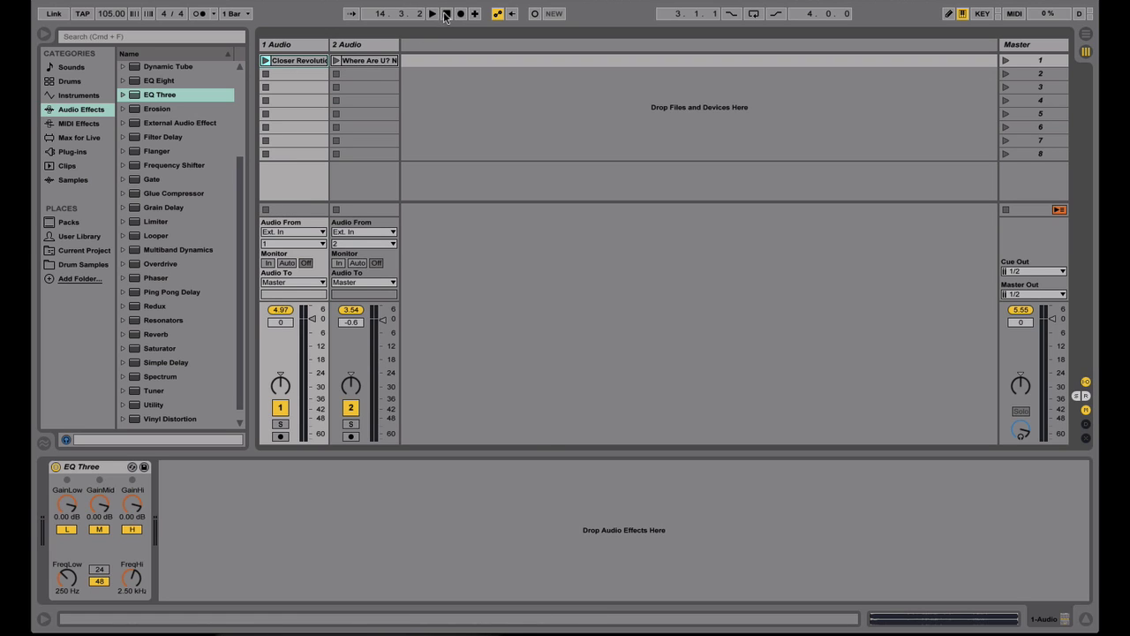
- Launch Where Are U? Now and Closer Revolution, then drag the tempo during playback
left_click(336, 60)
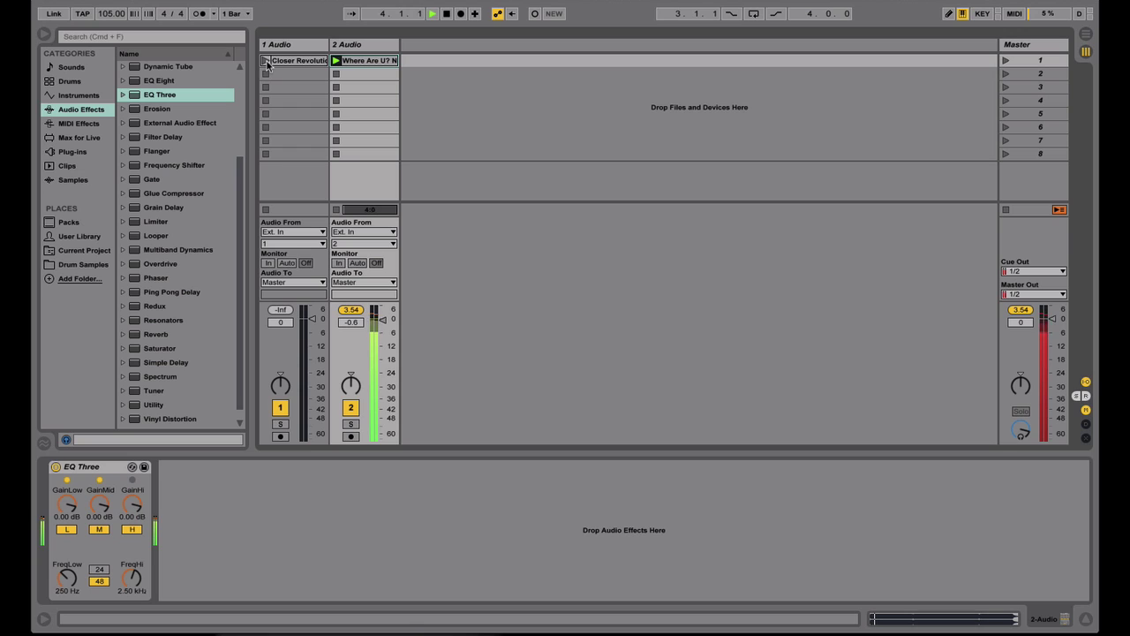
left_click(266, 60)
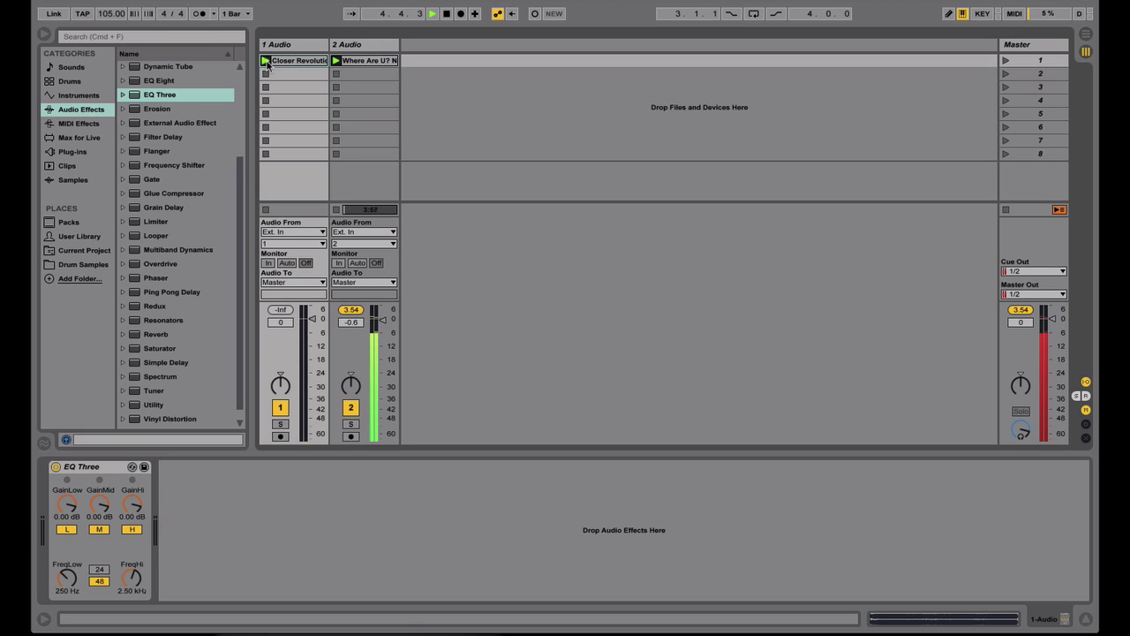
left_click_drag(111, 13, 238, 77)
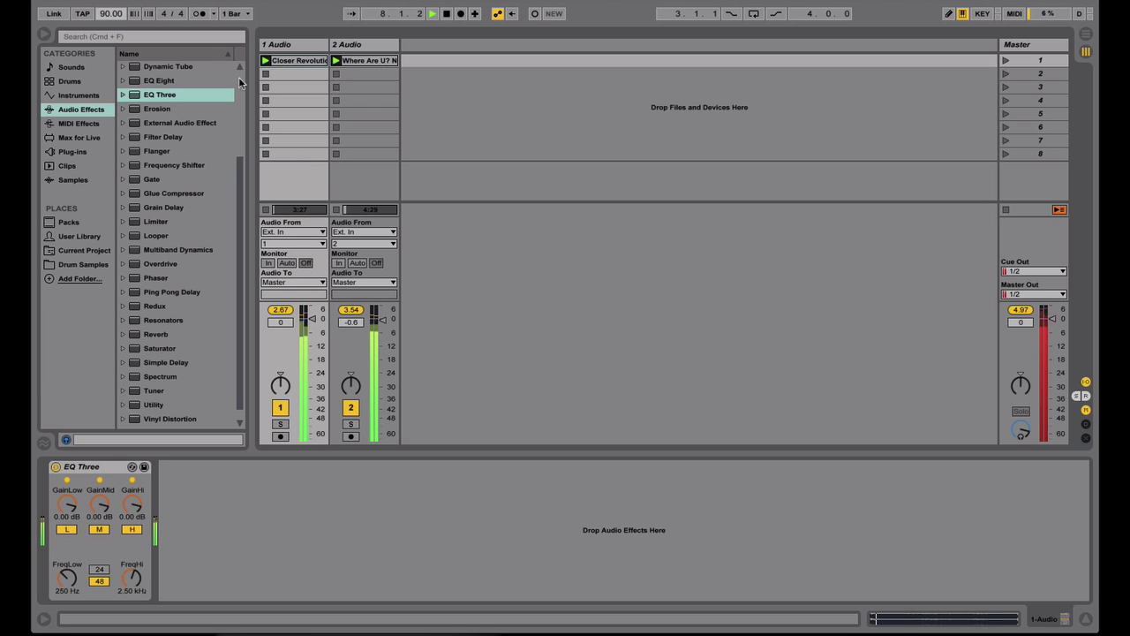
- Stop track 2's clip, set the tempo to 103 BPM, then stop Closer Revolution on track 1
left_click(336, 211)
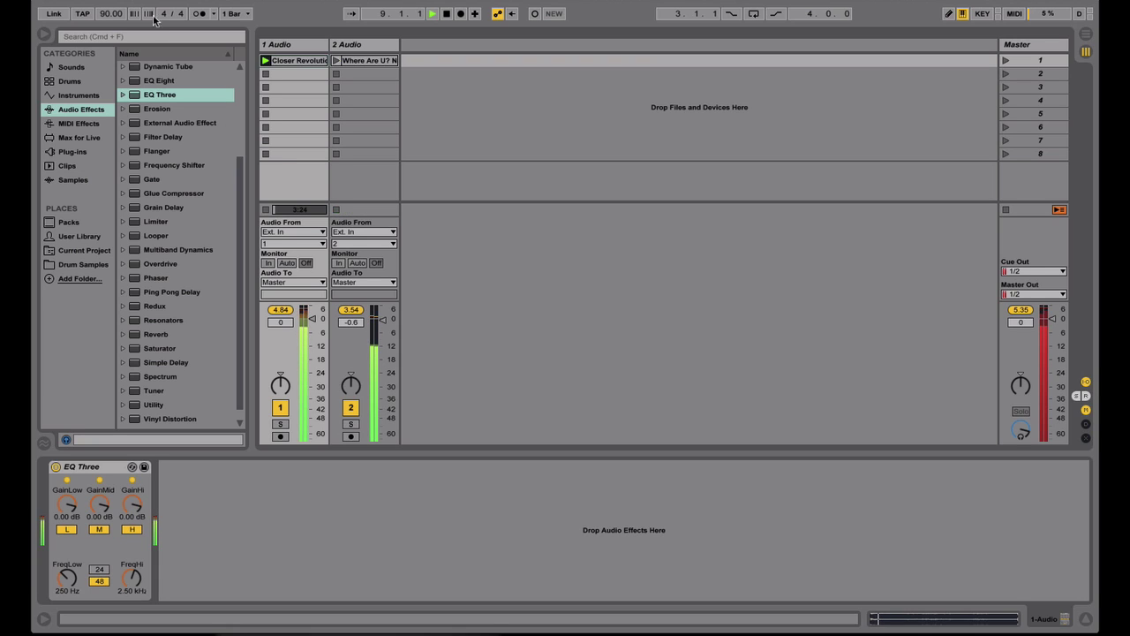
left_click(110, 13)
type("103")
key("Return")
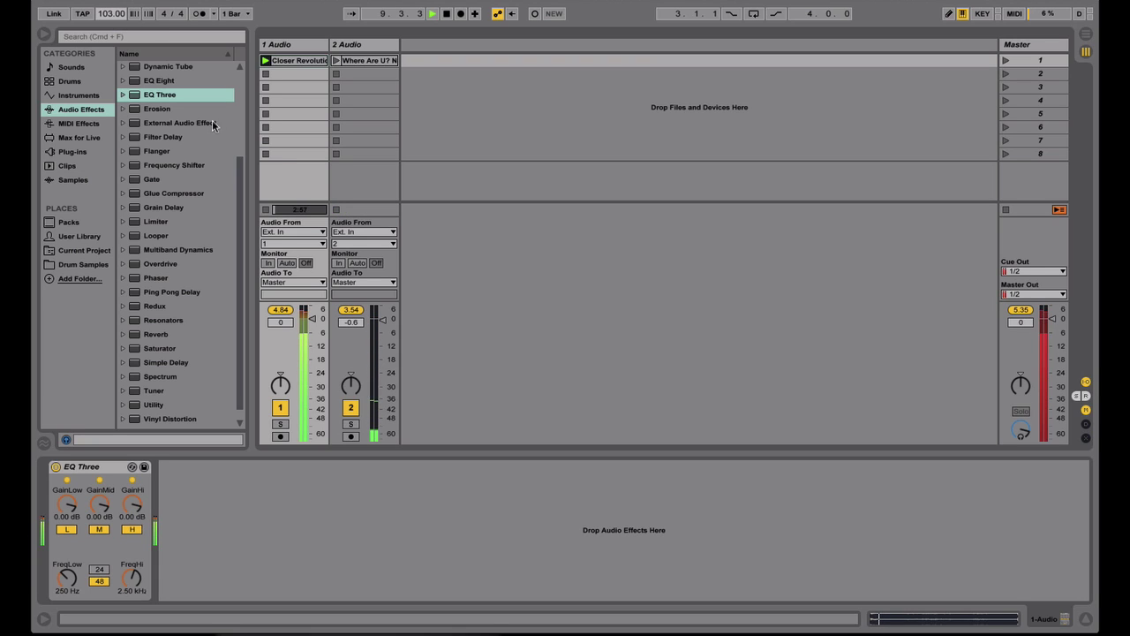
left_click(265, 210)
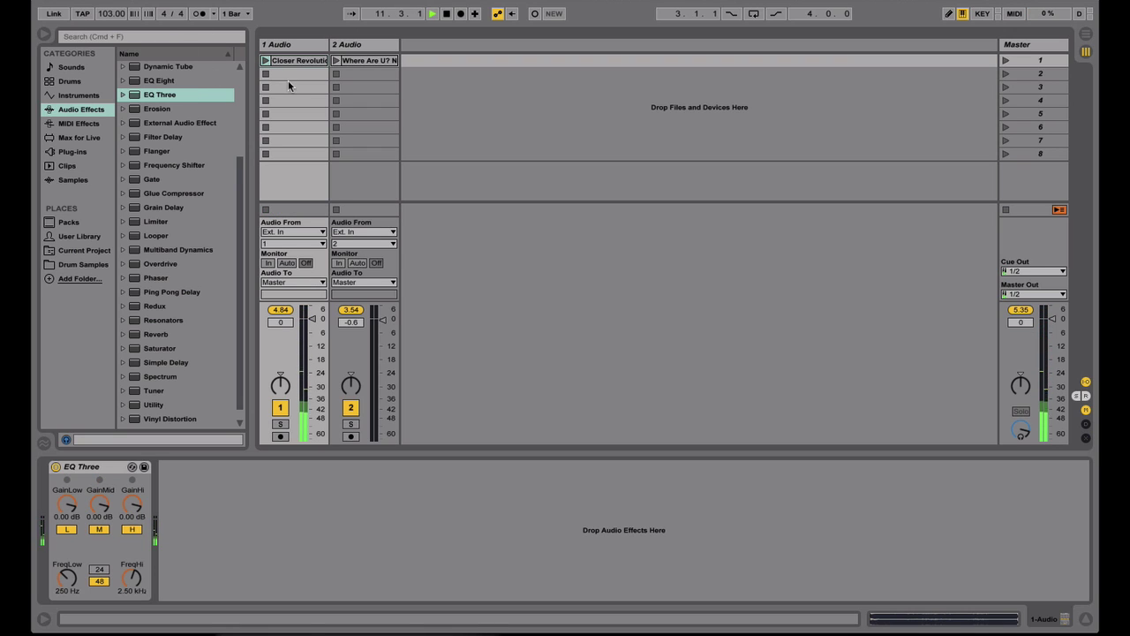
- Halt the transport, then select the Where Are U? Now and Closer Revolution clips
left_click(447, 14)
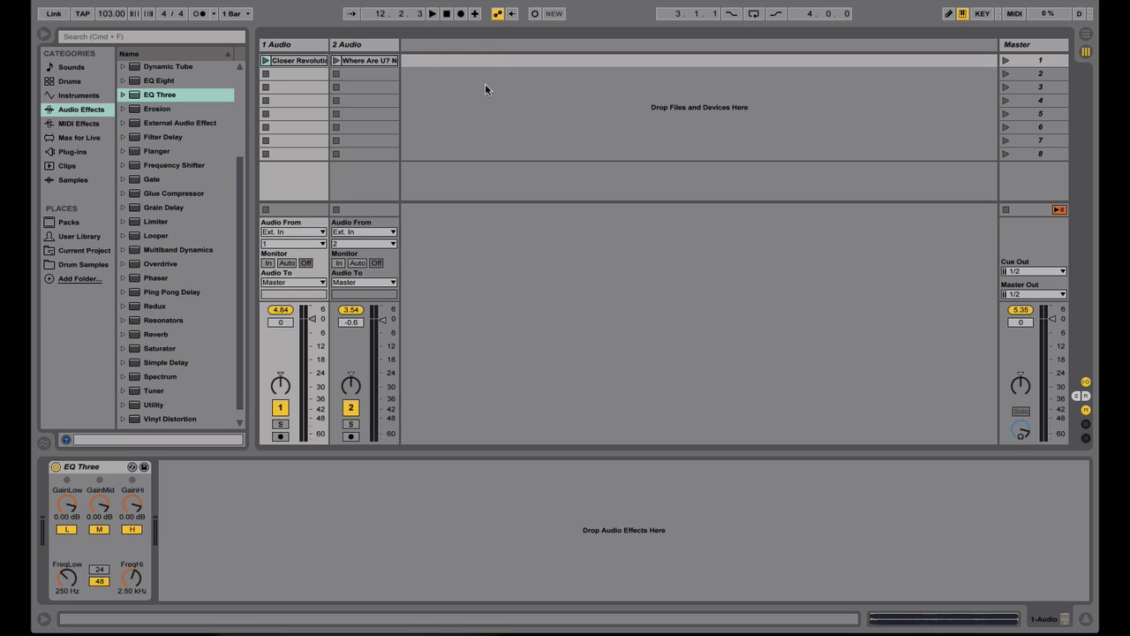
left_click(380, 60)
left_click(303, 62)
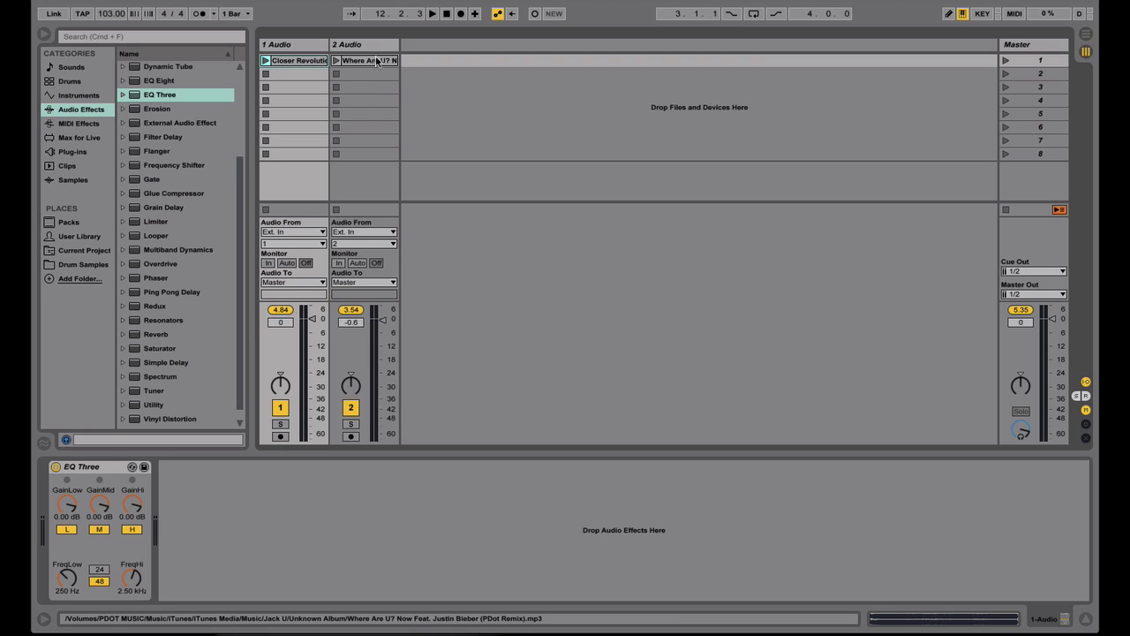
- Select the 1 Audio track to show its EQ Three device
left_click(306, 48)
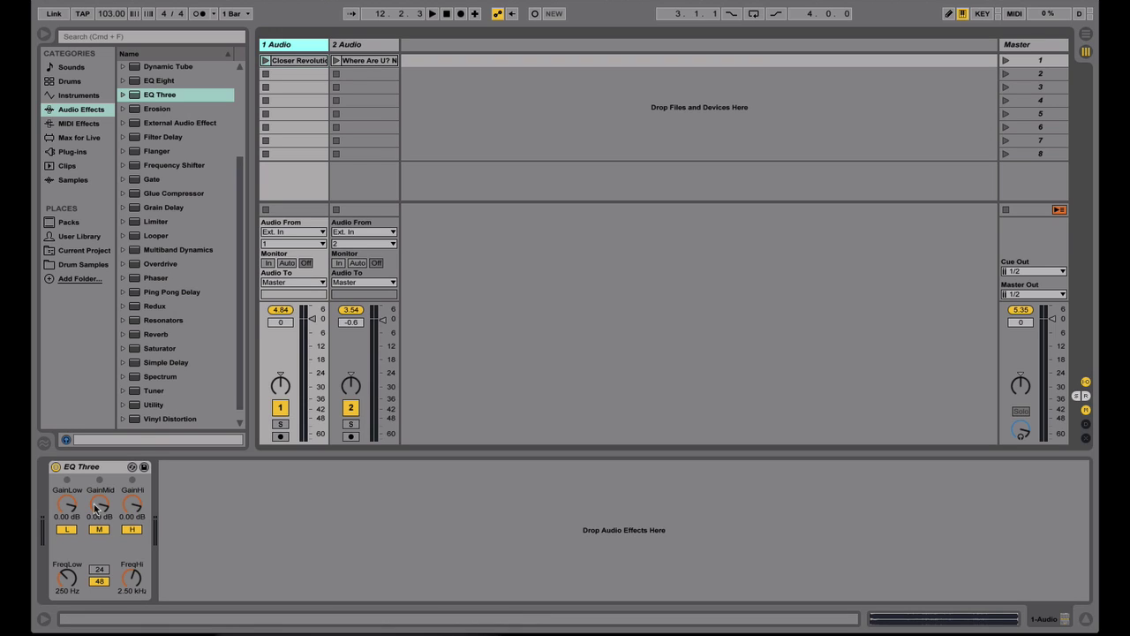